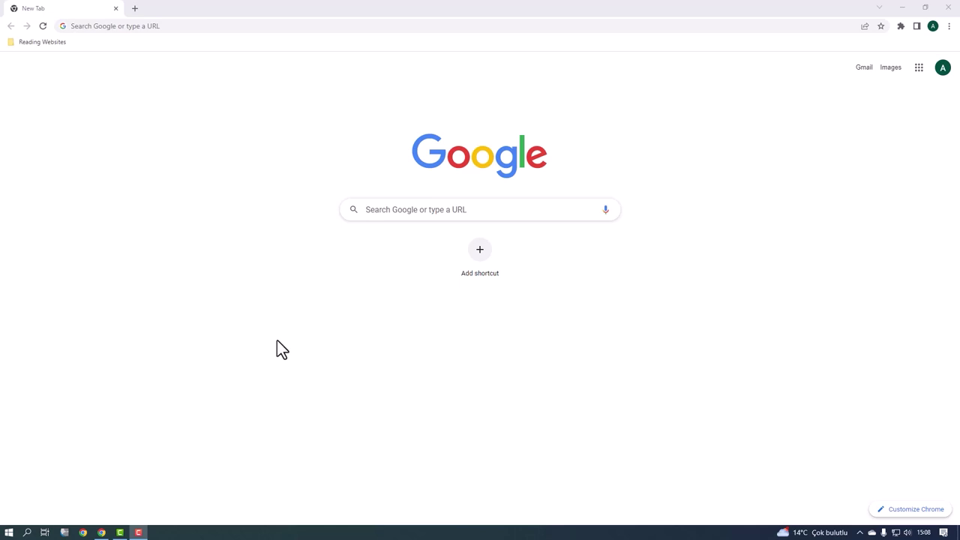
Step: Search the web for "kahoot" and open the "Kahoot! | Learning games" result from kahoot.com in a new tab
{"action": "left_click", "coordinate": [153, 25]}
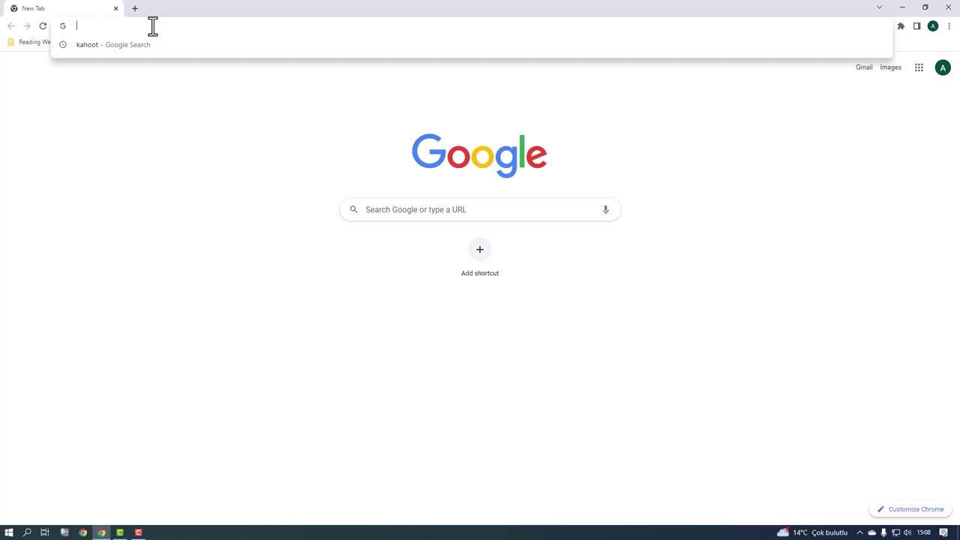
{"action": "type", "text": "i"}
{"action": "key", "text": "BackSpace"}
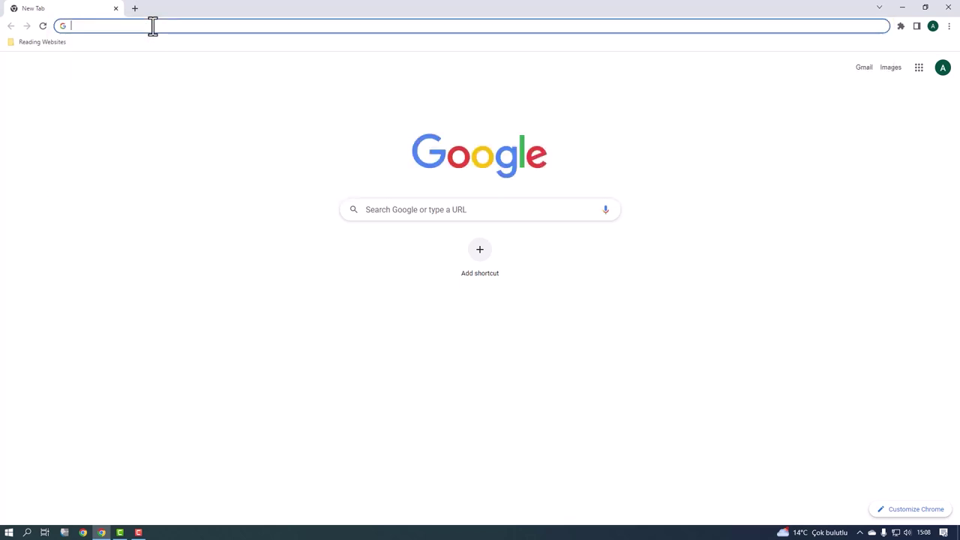
{"action": "type", "text": "kahoot"}
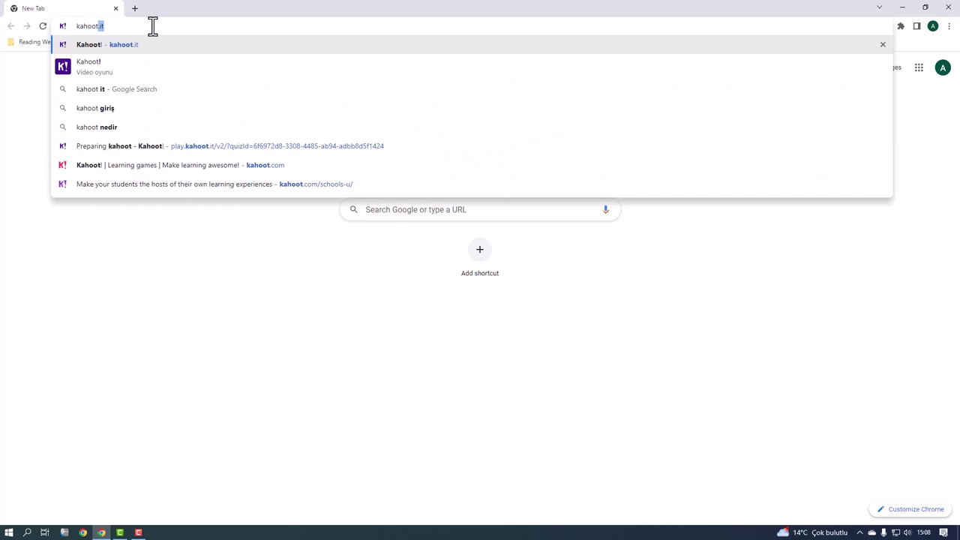
{"action": "key", "text": "Delete"}
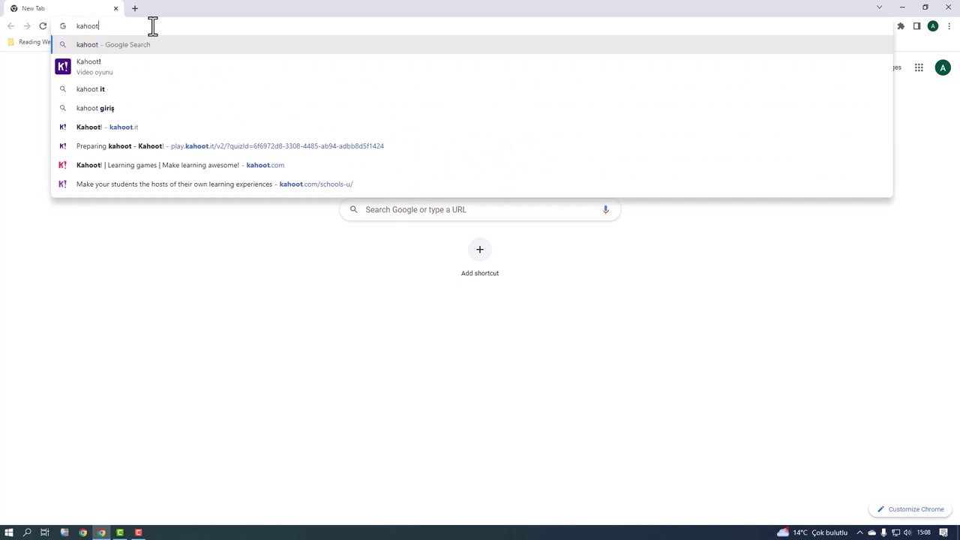
{"action": "key", "text": "Return"}
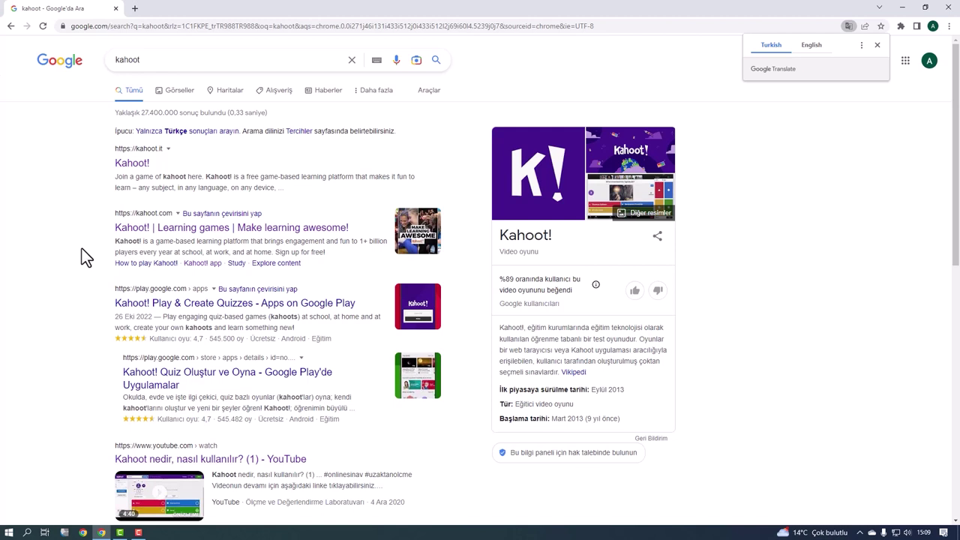
{"action": "right_click", "coordinate": [185, 229]}
{"action": "left_click", "coordinate": [203, 238]}
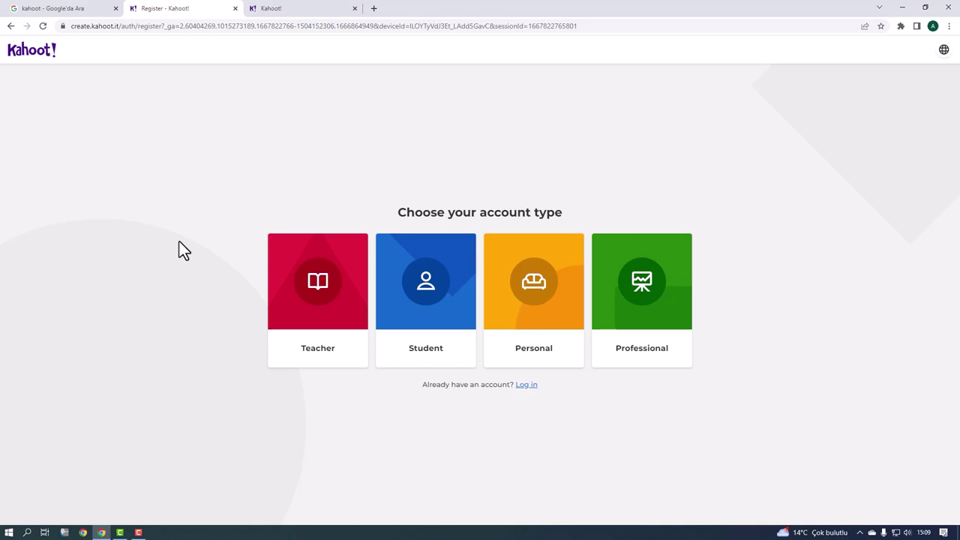
Step: Register a Teacher account with Higher education as the workplace, signing up through the existing Google account
{"action": "left_click", "coordinate": [321, 359]}
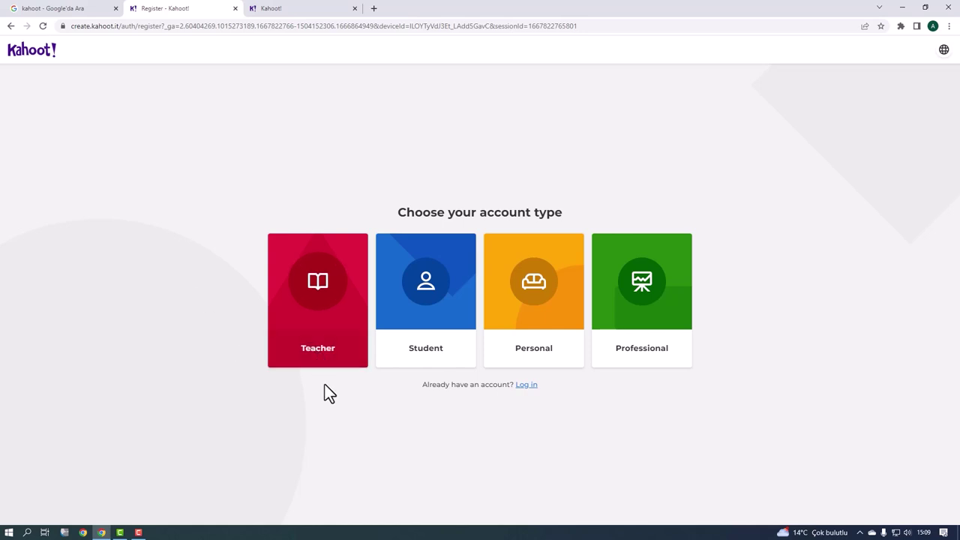
{"action": "left_click", "coordinate": [326, 359]}
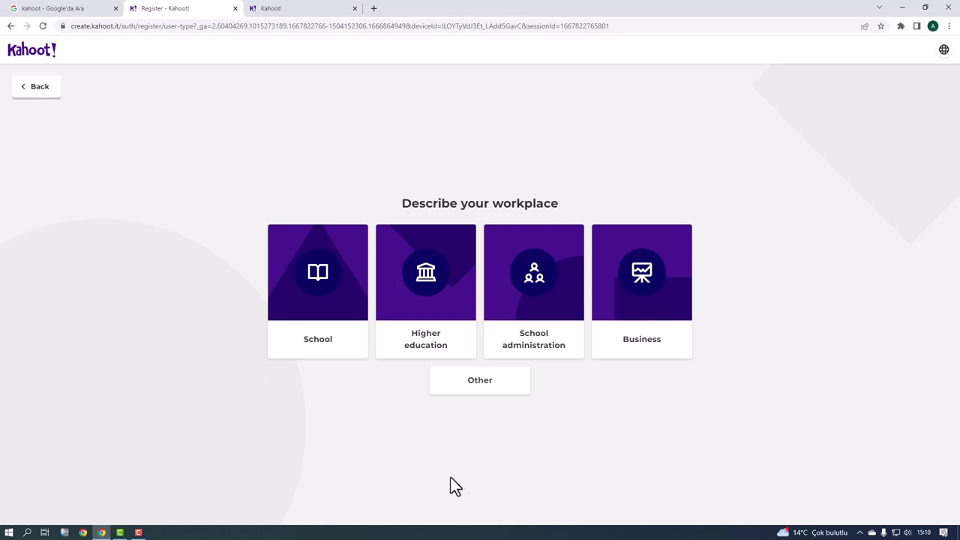
{"action": "left_click", "coordinate": [405, 347]}
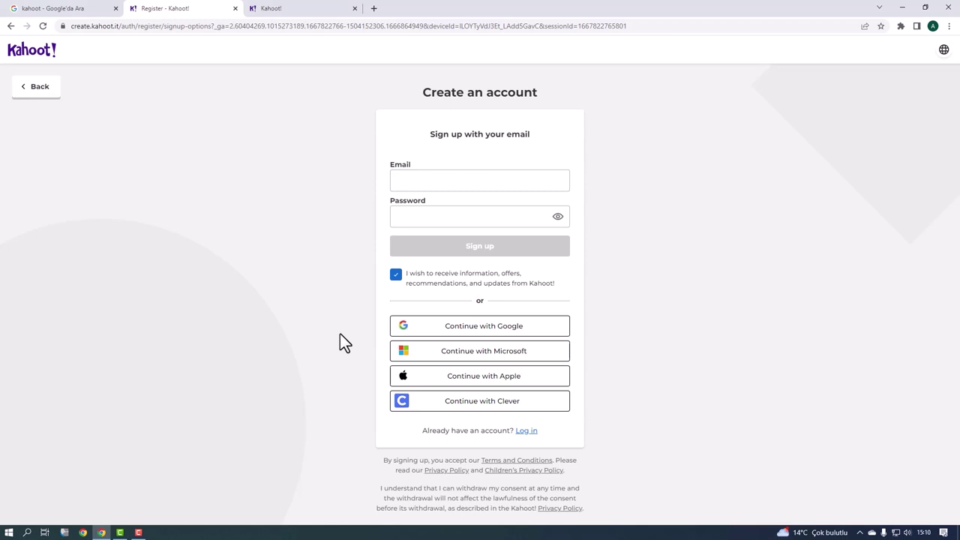
{"action": "left_click", "coordinate": [461, 330]}
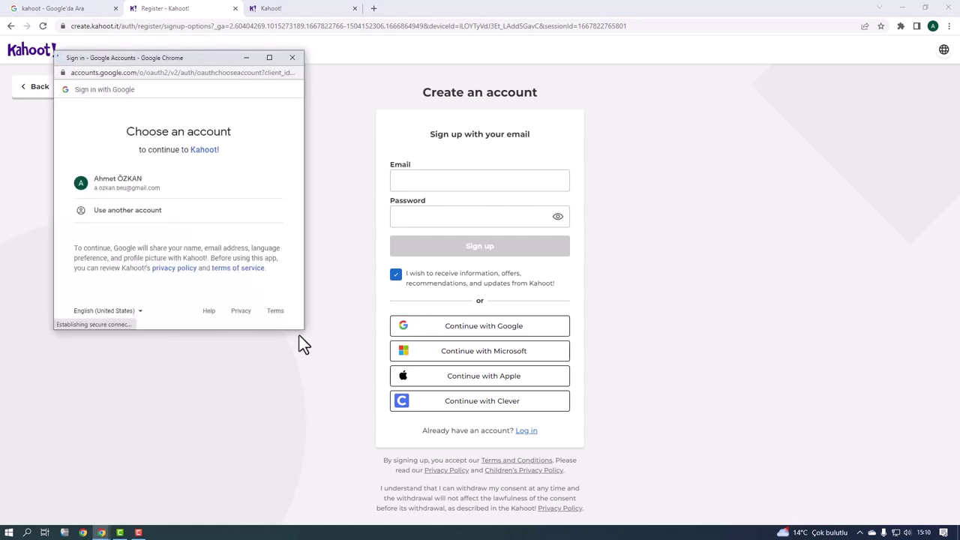
{"action": "left_click", "coordinate": [131, 186]}
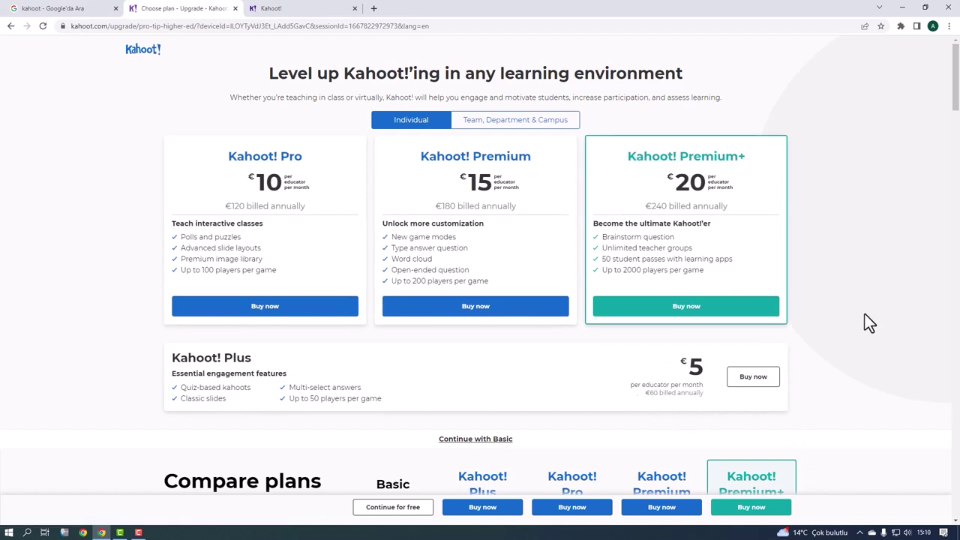
{"action": "scroll", "coordinate": [868, 323], "scroll_direction": "down", "scroll_amount": 1}
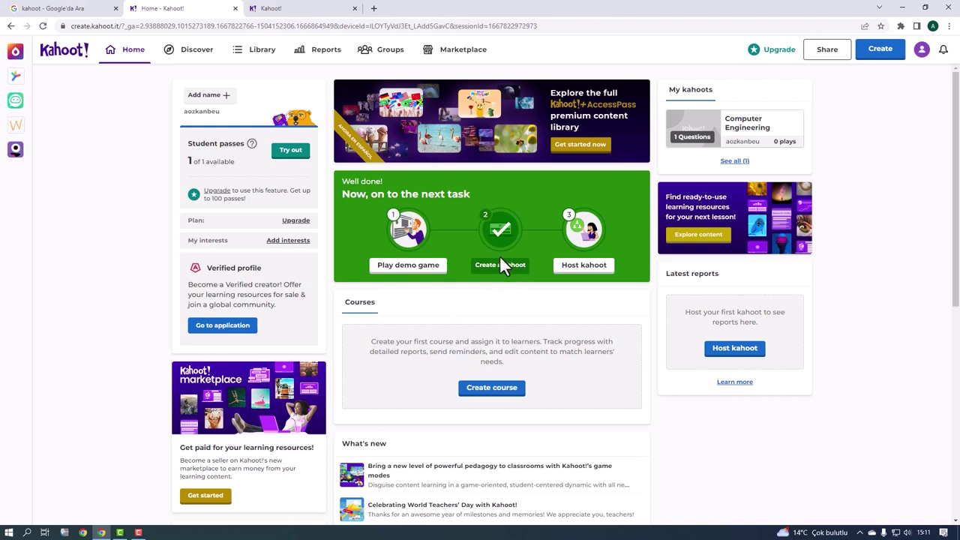
Step: Create a new blank kahoot and enter "What is Kahoot?" as the first quiz question
{"action": "left_click", "coordinate": [879, 54]}
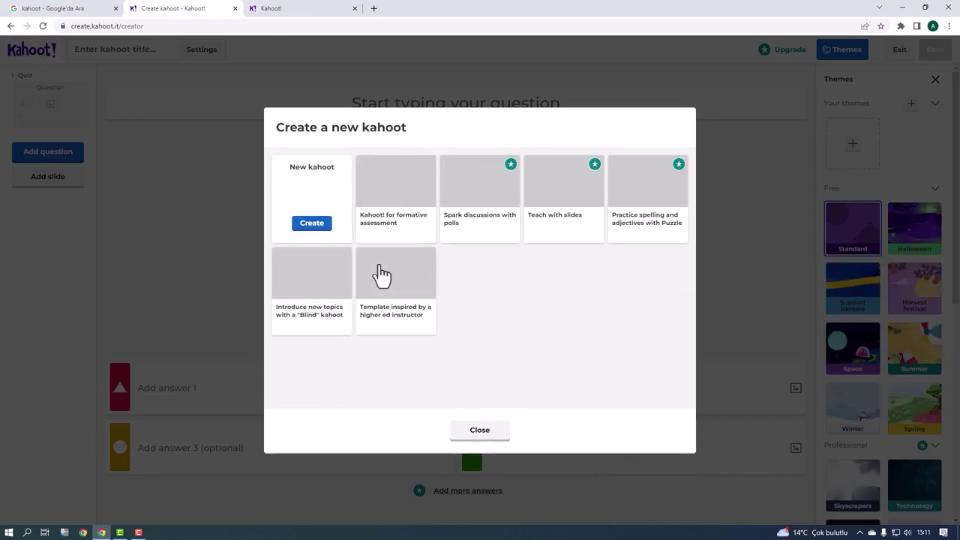
{"action": "left_click", "coordinate": [312, 223]}
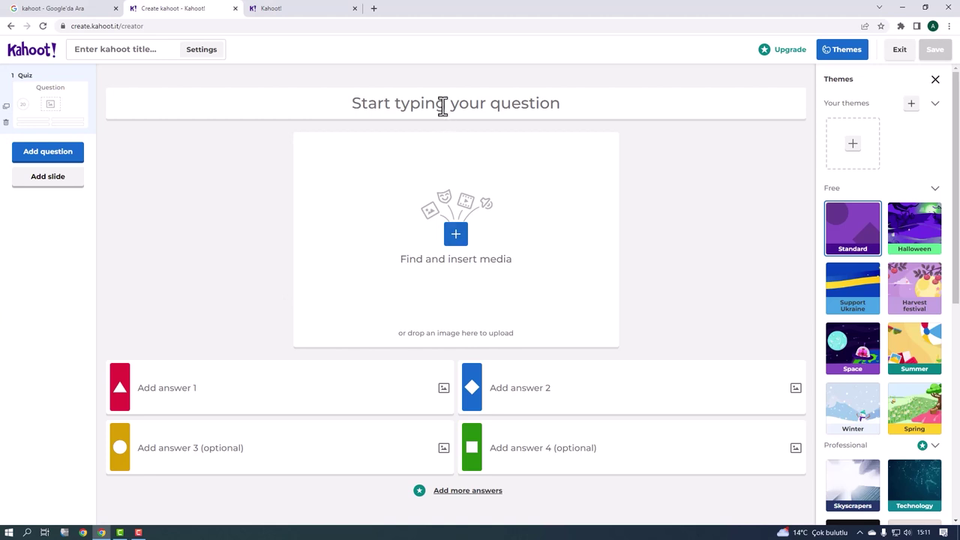
{"action": "left_click", "coordinate": [441, 105]}
{"action": "type", "text": "What i"}
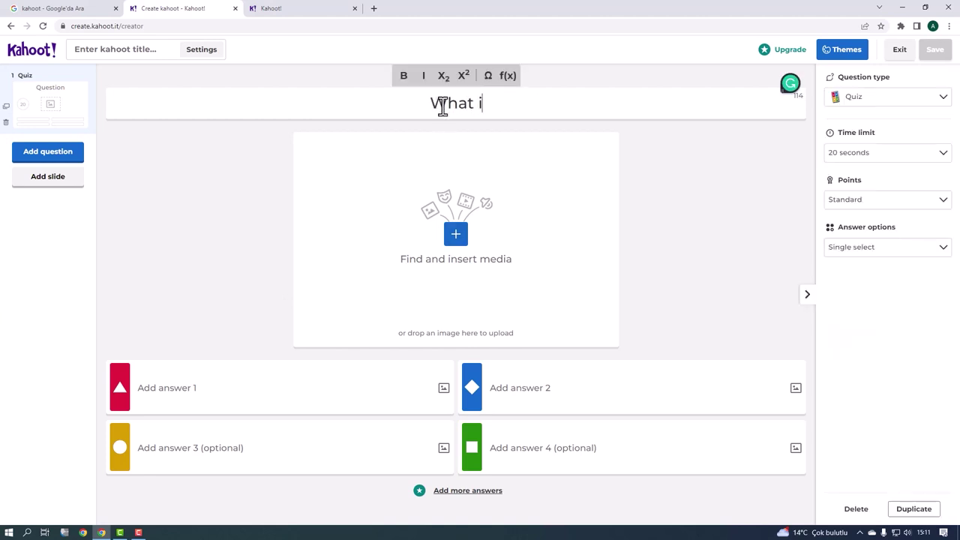
{"action": "type", "text": "s Kahoot?"}
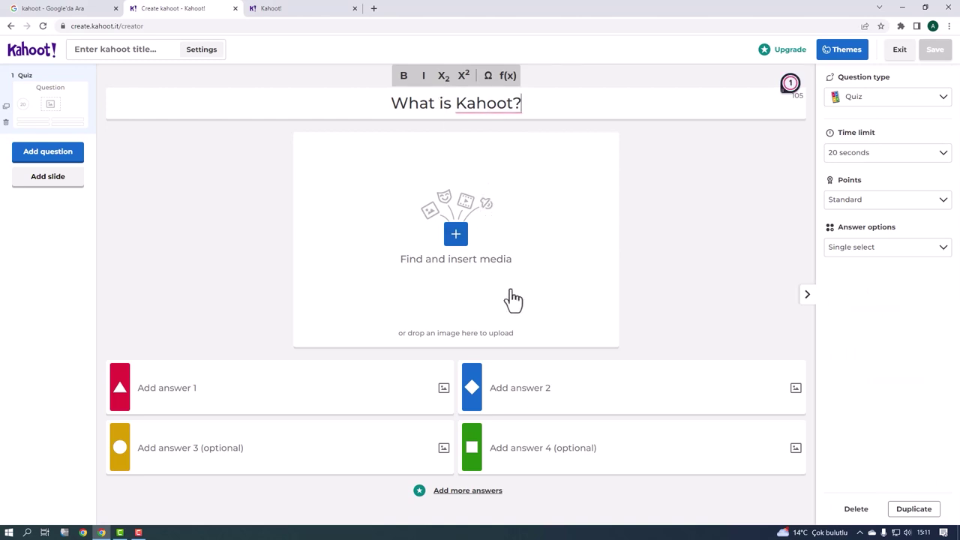
Step: Review the time limit and points options available for the question
{"action": "left_click", "coordinate": [857, 167]}
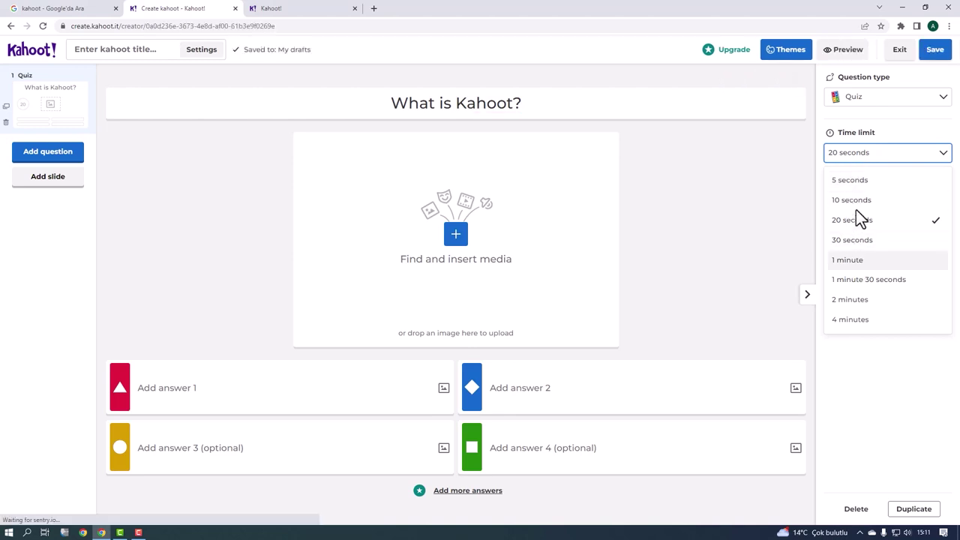
{"action": "left_click", "coordinate": [763, 186]}
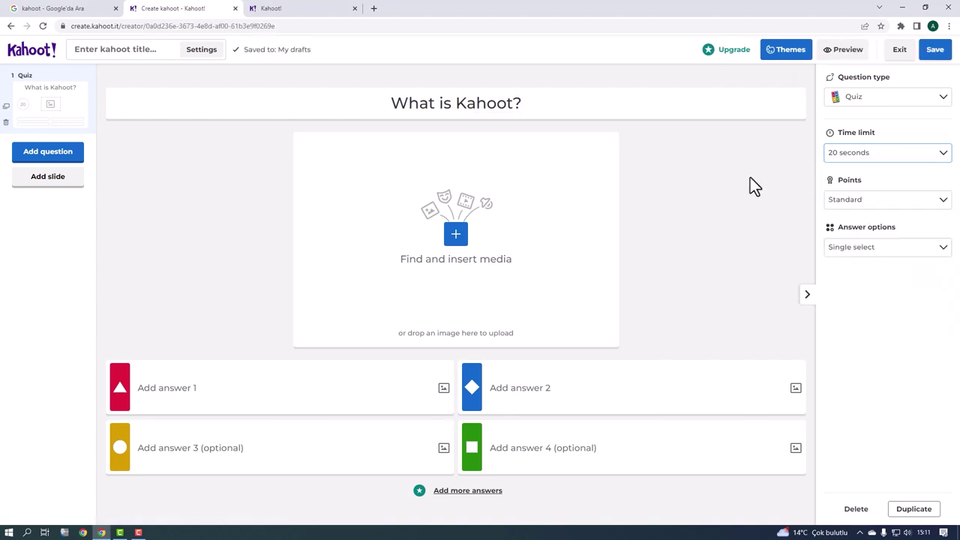
{"action": "left_click", "coordinate": [850, 206]}
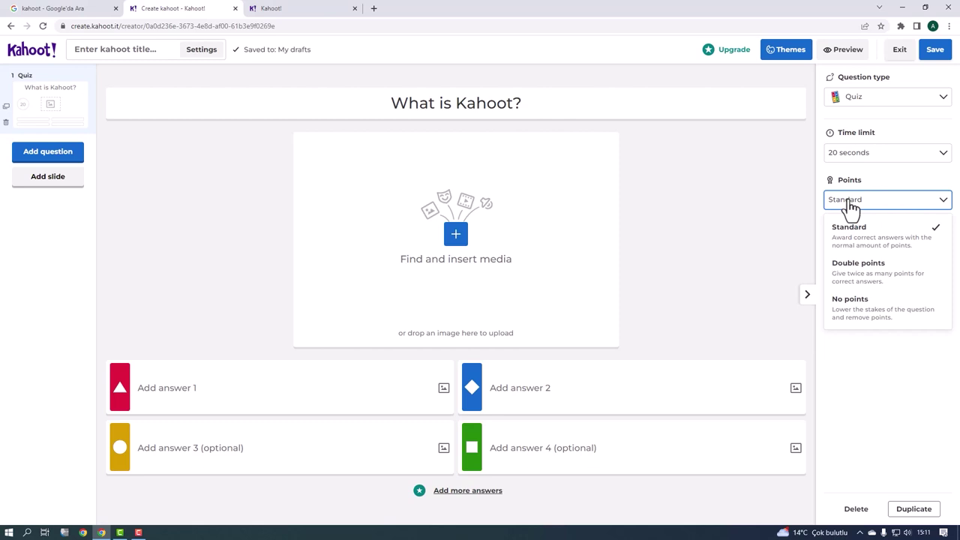
{"action": "left_click", "coordinate": [796, 221]}
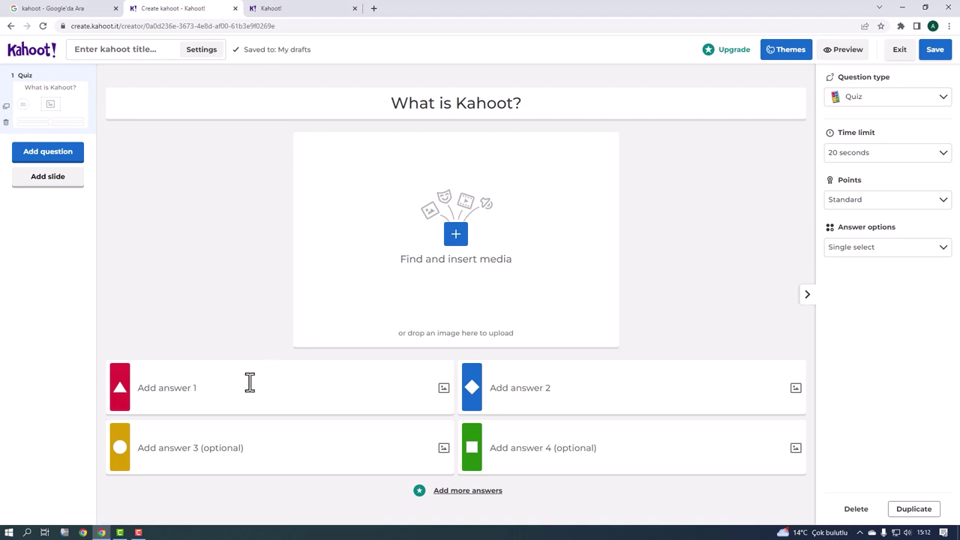
Step: Enter "game" as answer 1 and "food" as answer 2, and mark "game" as the correct answer
{"action": "left_click", "coordinate": [232, 384]}
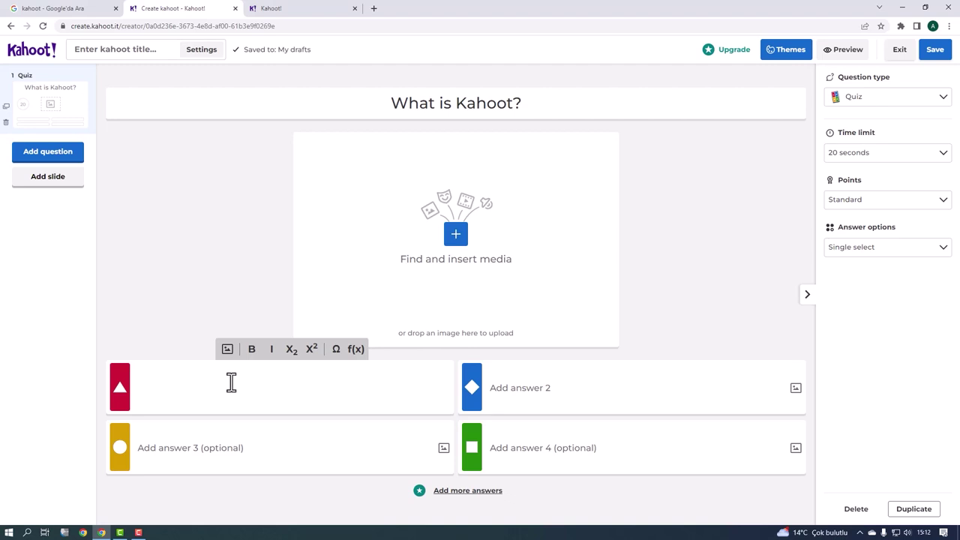
{"action": "type", "text": "game"}
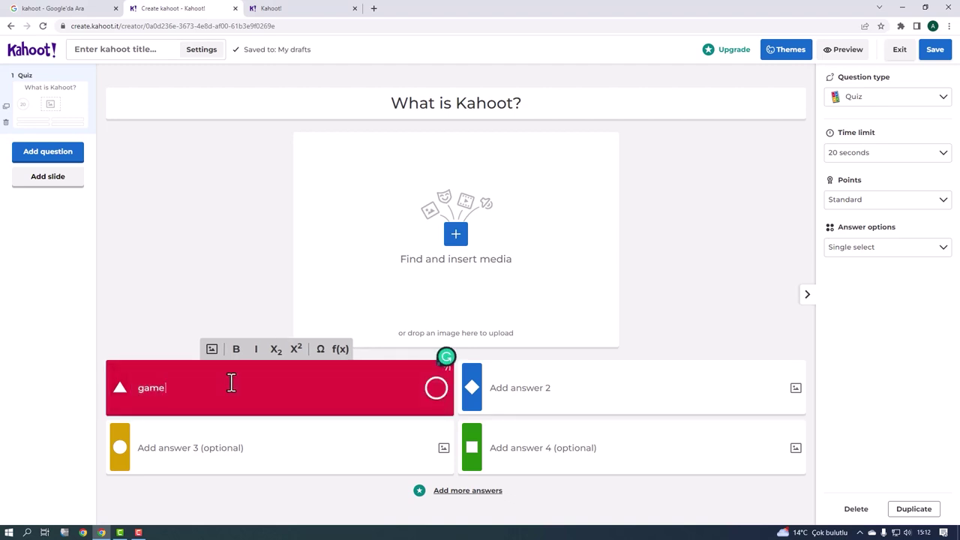
{"action": "left_click", "coordinate": [612, 386]}
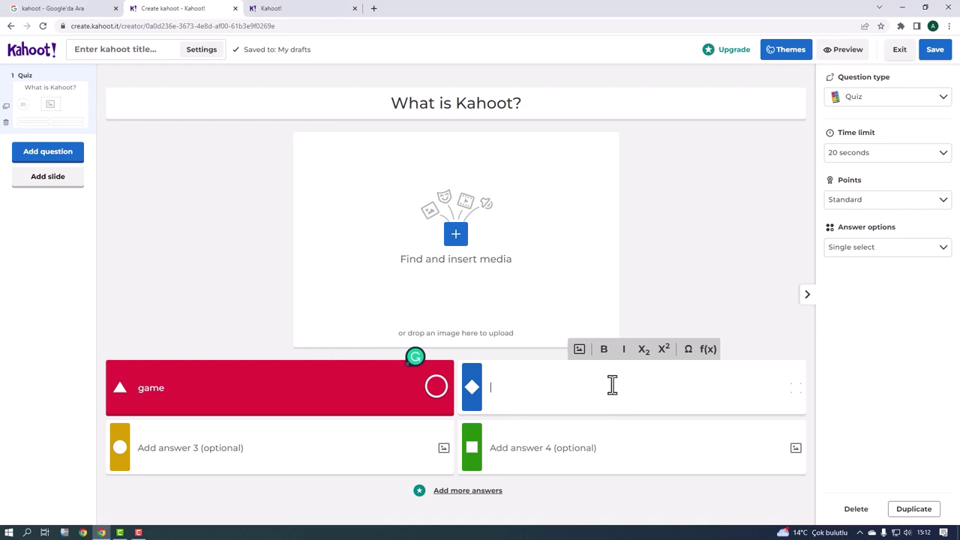
{"action": "type", "text": "g"}
{"action": "key", "text": "BackSpace"}
{"action": "type", "text": "food"}
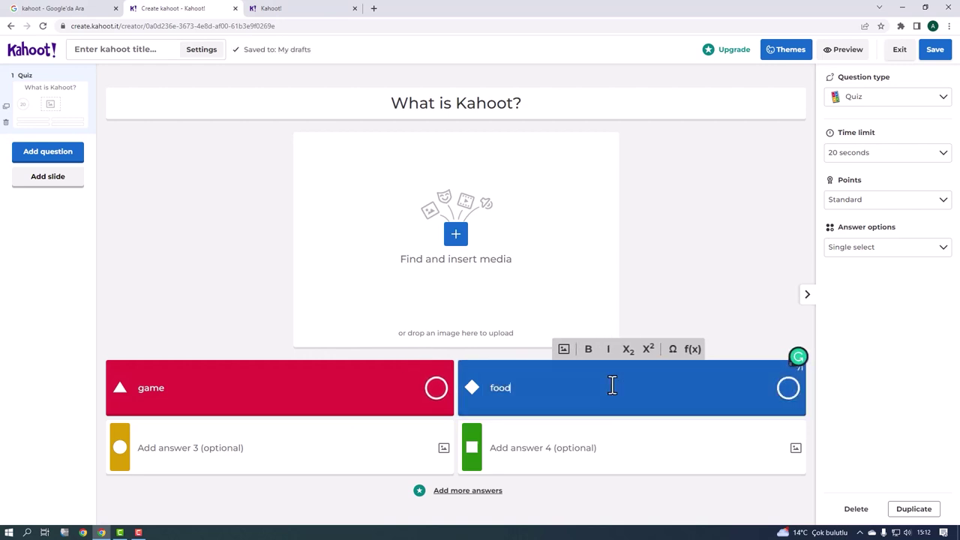
{"action": "left_click", "coordinate": [437, 388]}
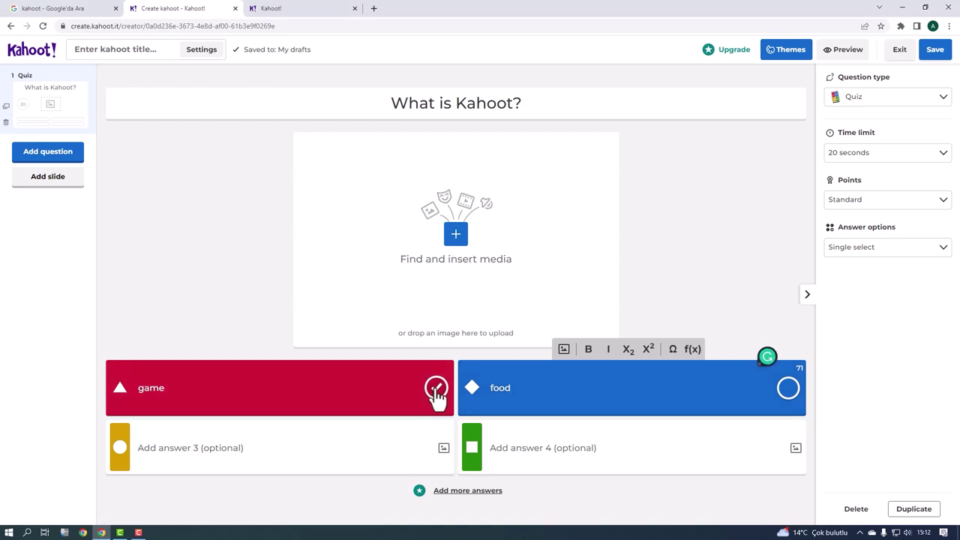
{"action": "left_click", "coordinate": [437, 388]}
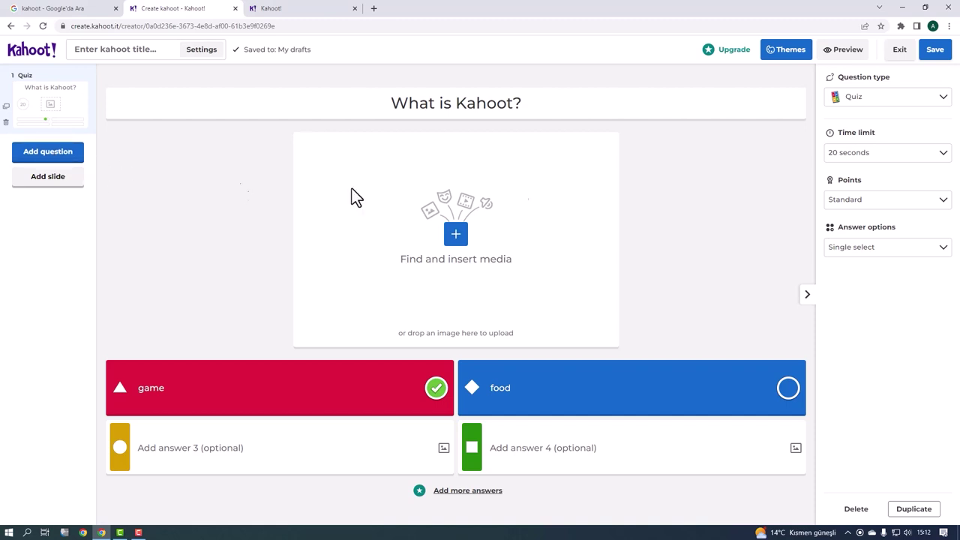
Step: Save the kahoot with the title "Kahoot 1" and finish editing
{"action": "left_click", "coordinate": [935, 53]}
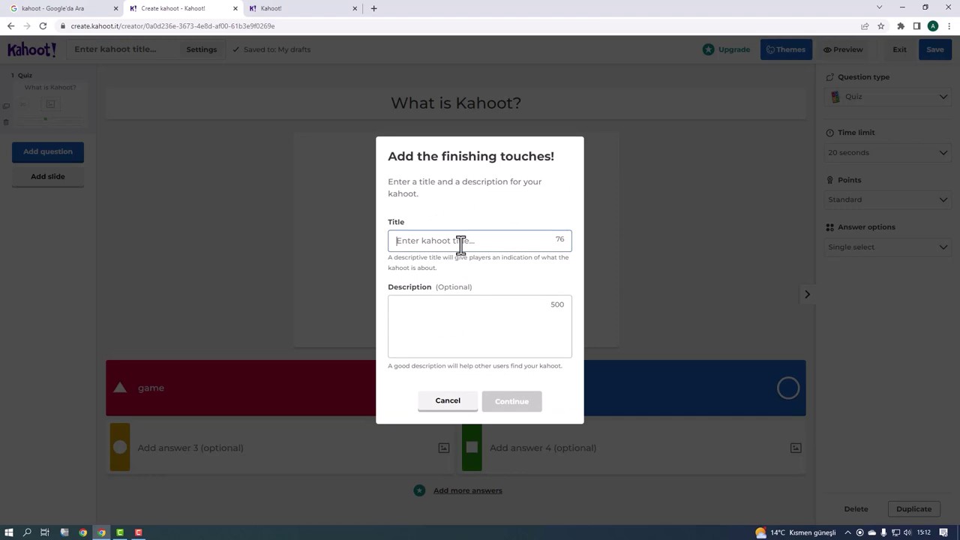
{"action": "type", "text": "K"}
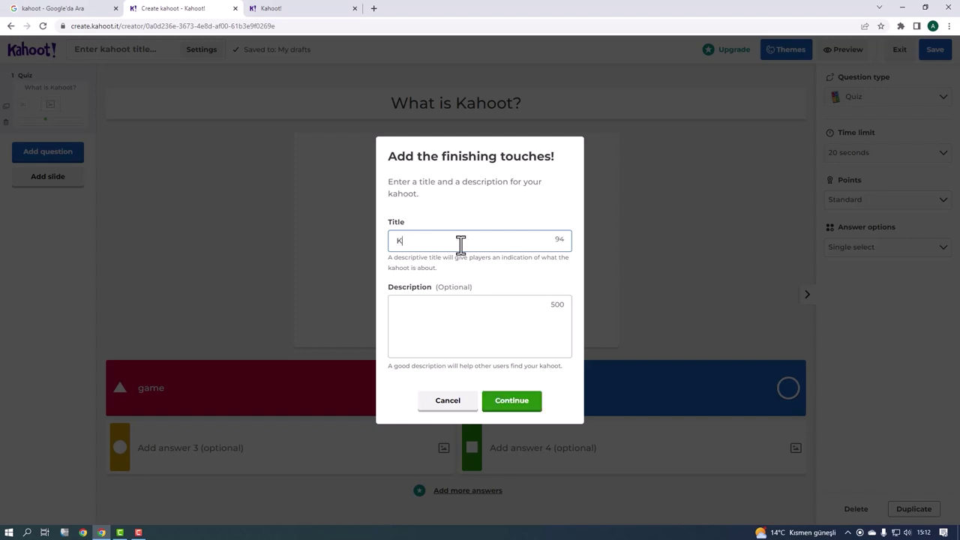
{"action": "type", "text": "ahoot 1"}
{"action": "left_click", "coordinate": [502, 400]}
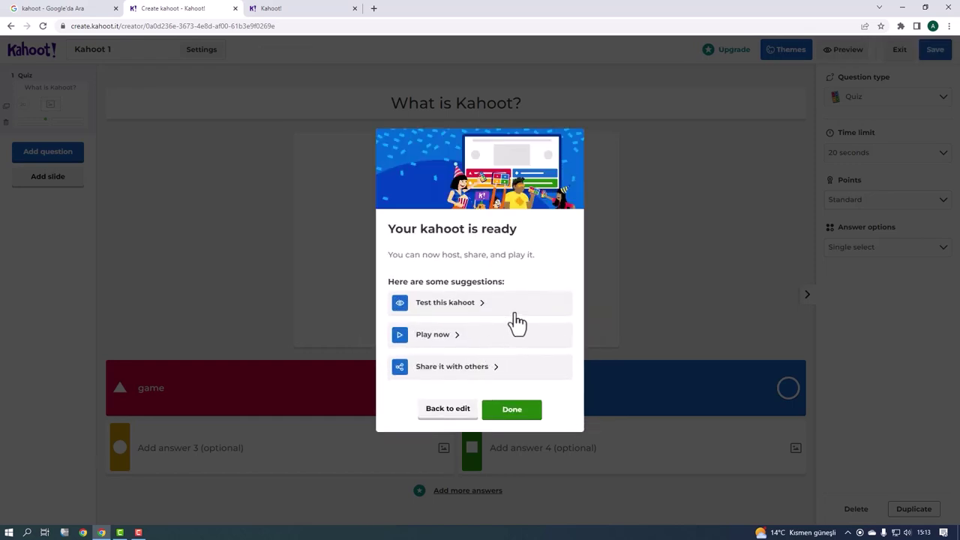
{"action": "left_click", "coordinate": [520, 411]}
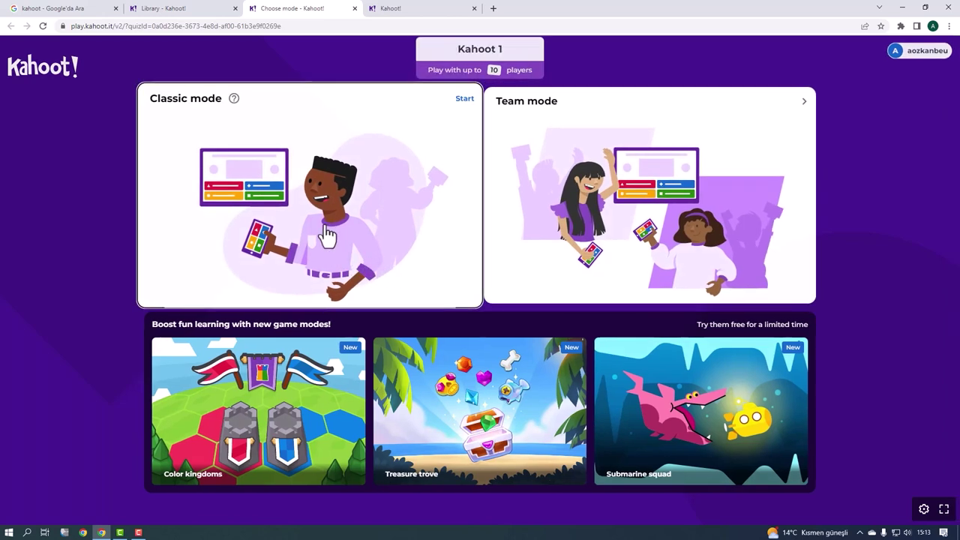
Step: Host the kahoot in Classic mode and submit its game PIN on the player join page
{"action": "left_click", "coordinate": [327, 237]}
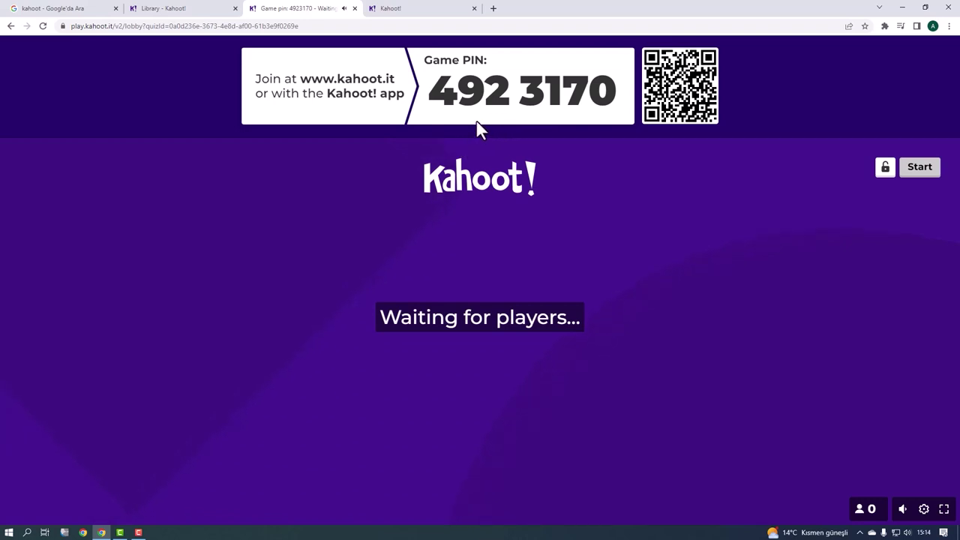
{"action": "left_click", "coordinate": [395, 8]}
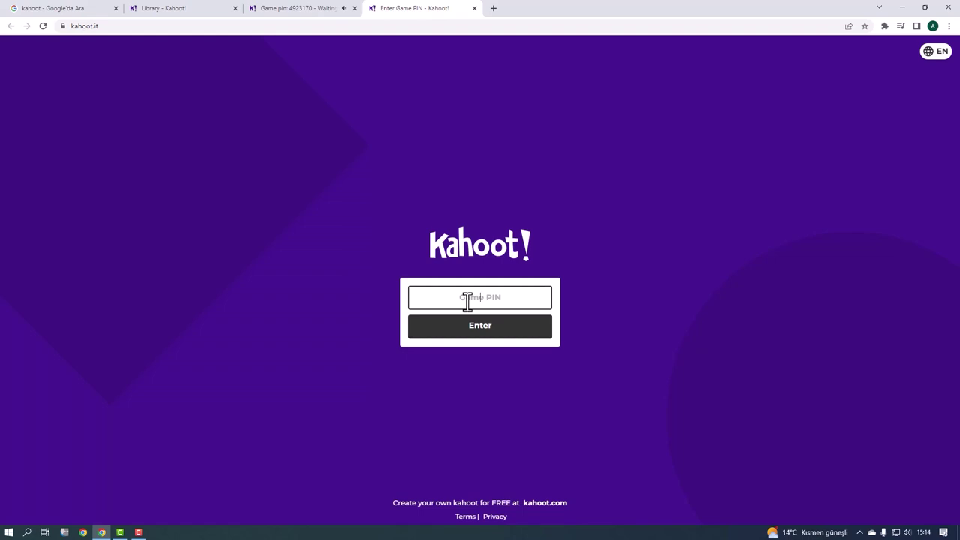
{"action": "type", "text": "492"}
{"action": "left_click", "coordinate": [331, 8]}
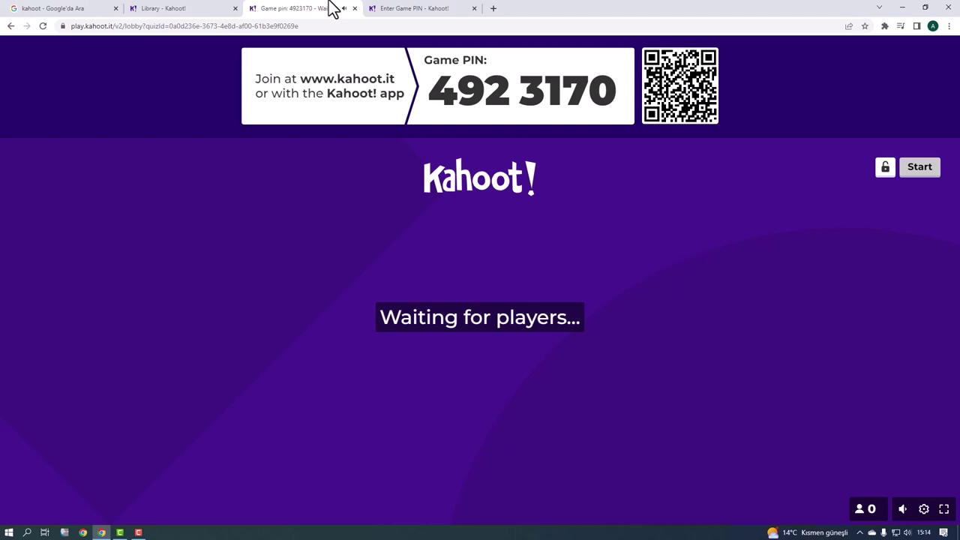
{"action": "left_click", "coordinate": [379, 9]}
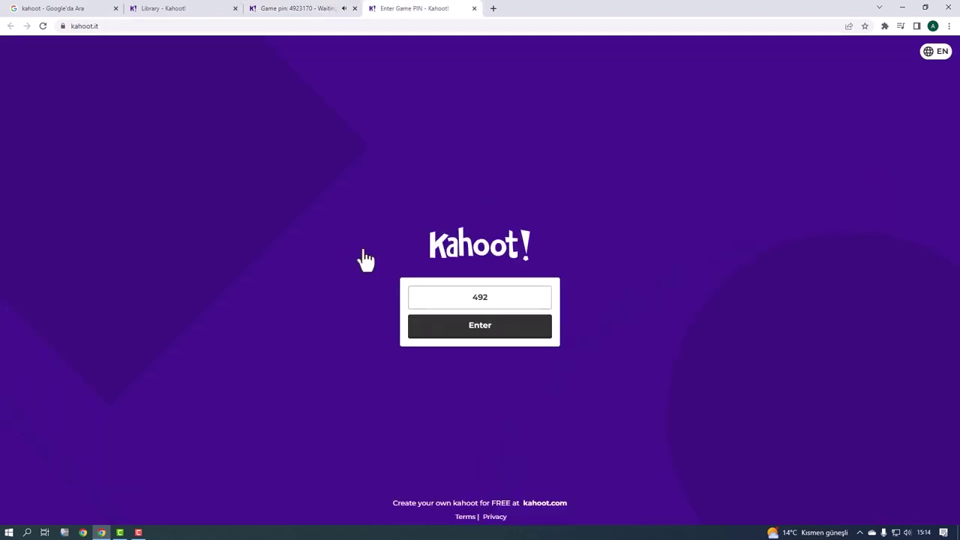
{"action": "left_click", "coordinate": [508, 298]}
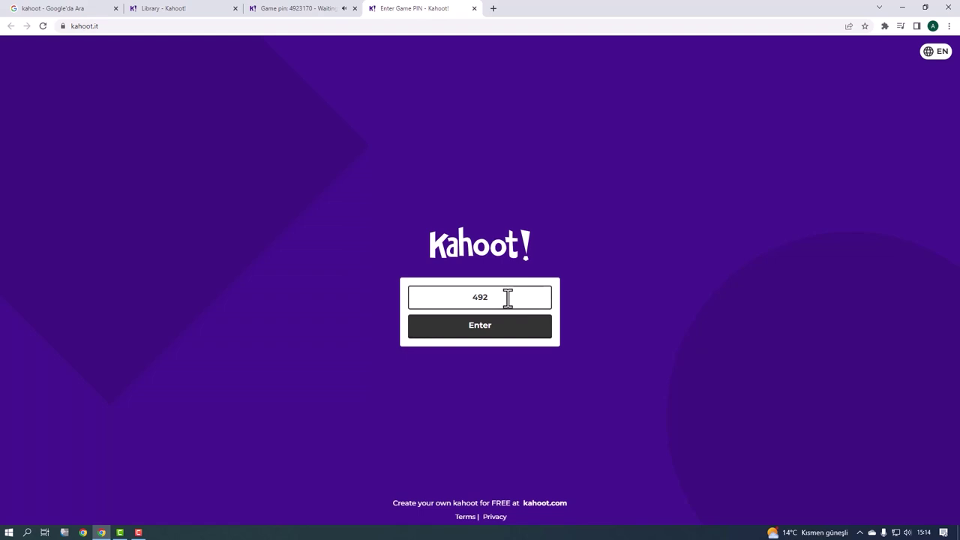
{"action": "type", "text": "3170"}
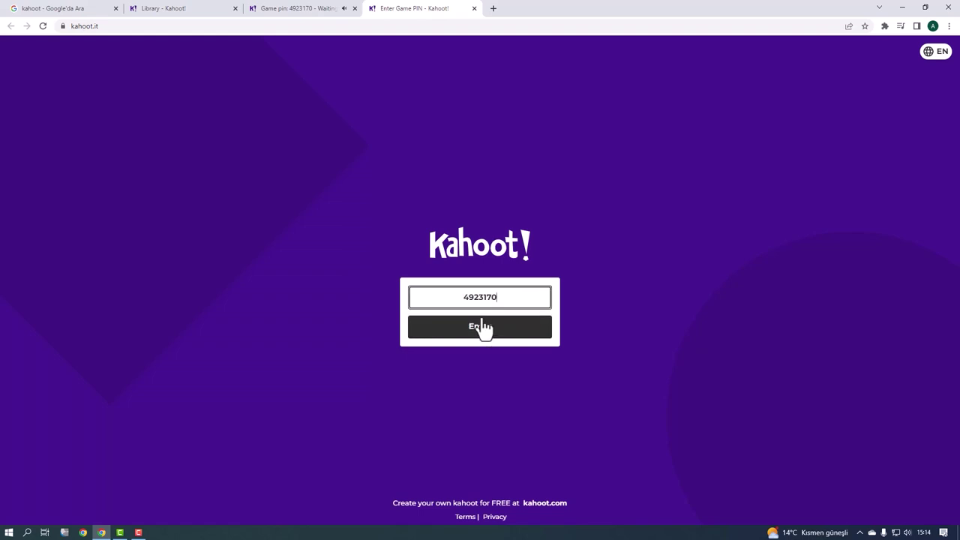
{"action": "left_click", "coordinate": [482, 328]}
{"action": "left_click", "coordinate": [481, 335]}
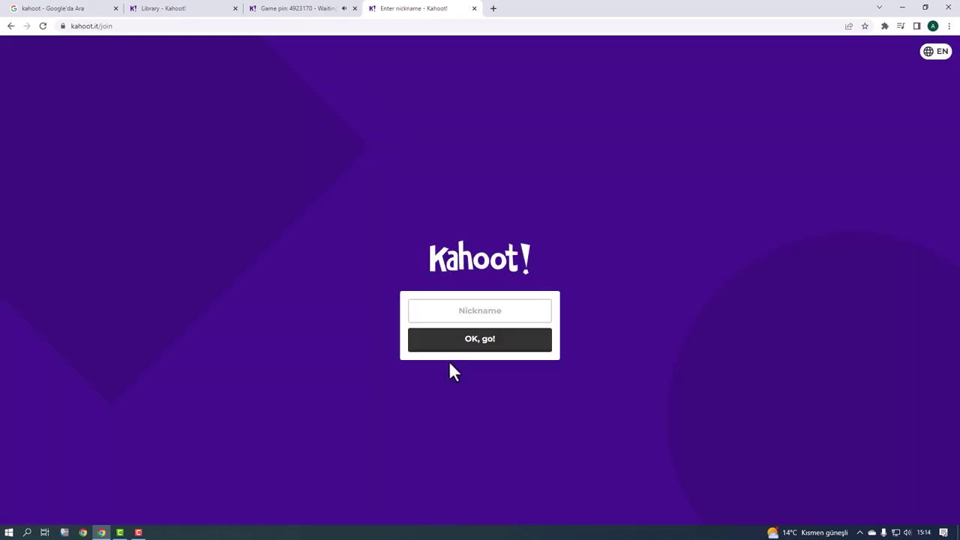
Step: Join the game as a player with the nickname "Tx"
{"action": "left_click", "coordinate": [454, 313]}
{"action": "type", "text": "T"}
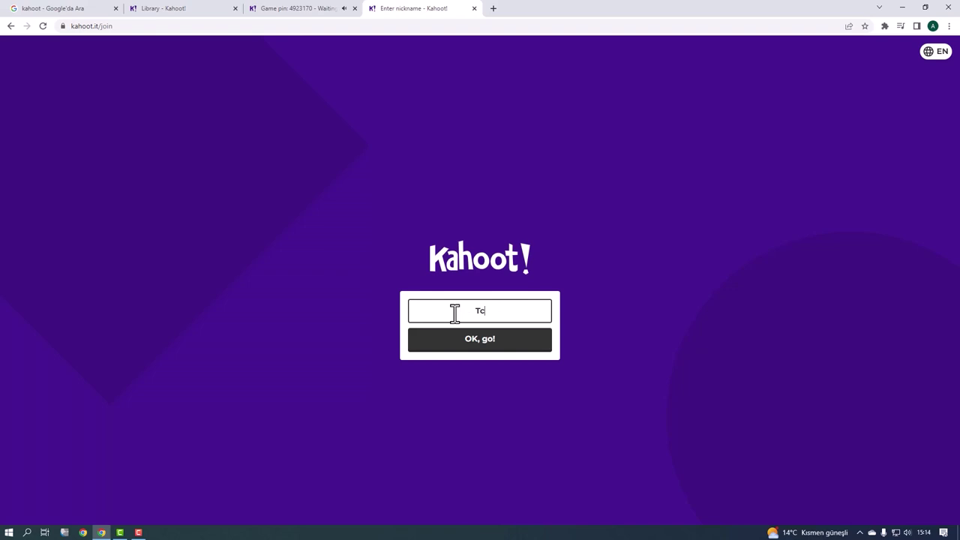
{"action": "type", "text": "x"}
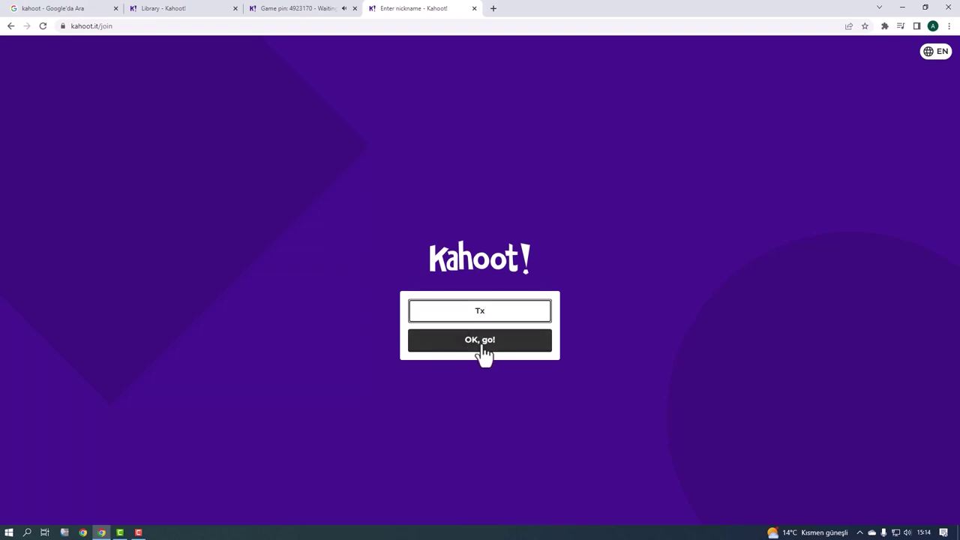
{"action": "left_click", "coordinate": [480, 342]}
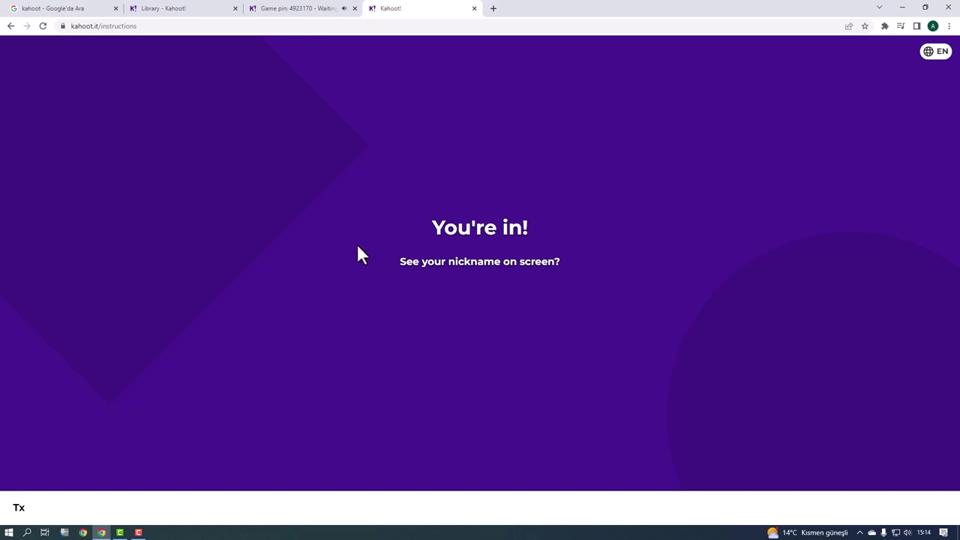
Step: Start the game from the host lobby and check the player's screen before returning to the host view
{"action": "left_click", "coordinate": [315, 7]}
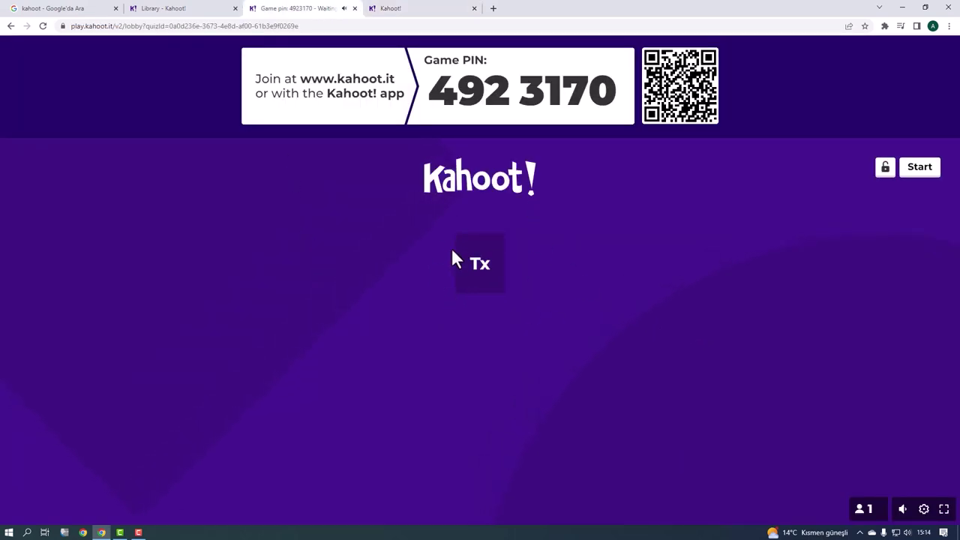
{"action": "left_click", "coordinate": [915, 174]}
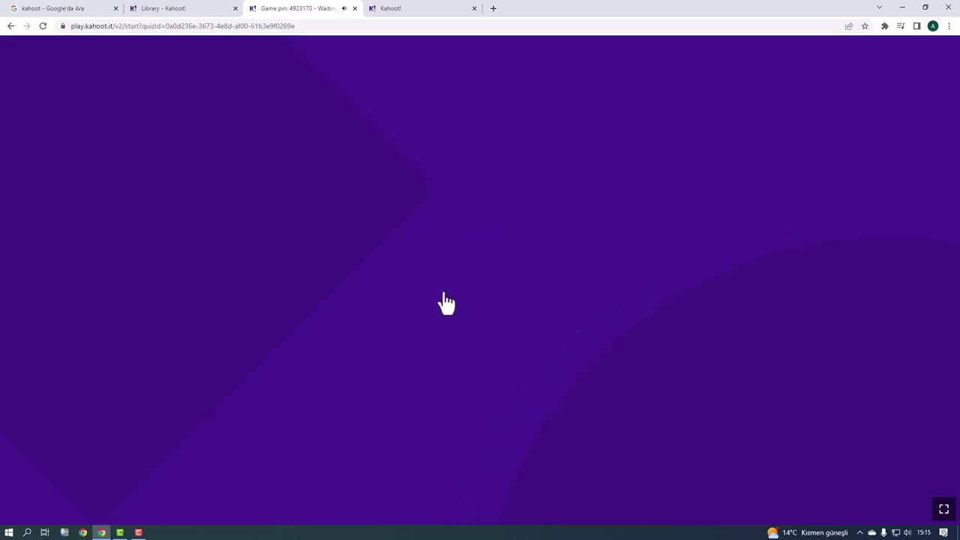
{"action": "left_click", "coordinate": [406, 10]}
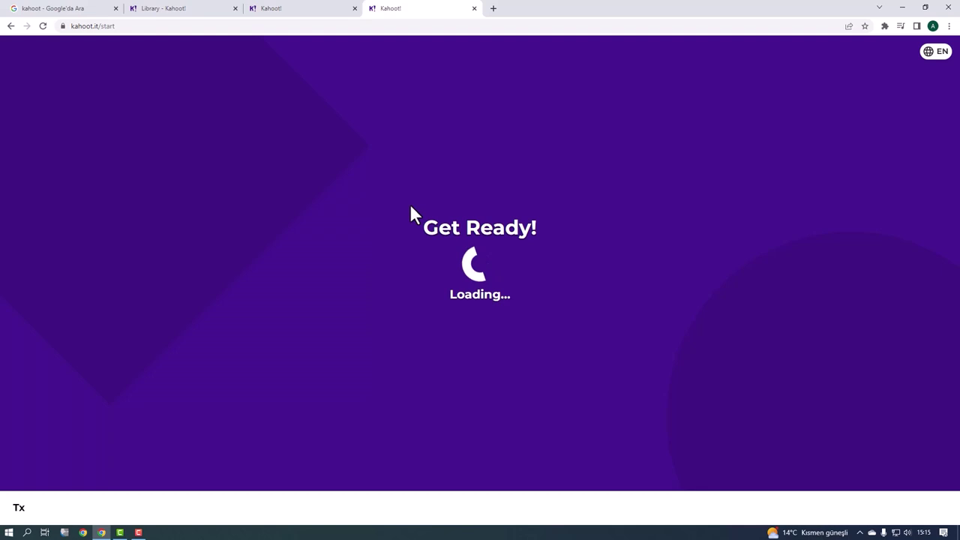
{"action": "left_click", "coordinate": [272, 10]}
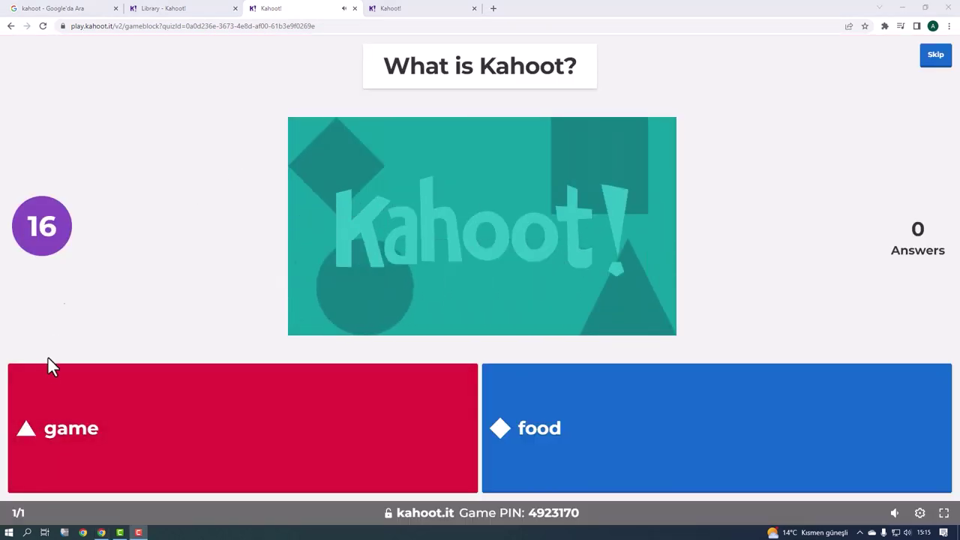
Step: Compare the player's answer shapes with the host's question, and answer "game" with the red triangle as the player
{"action": "left_click", "coordinate": [397, 8]}
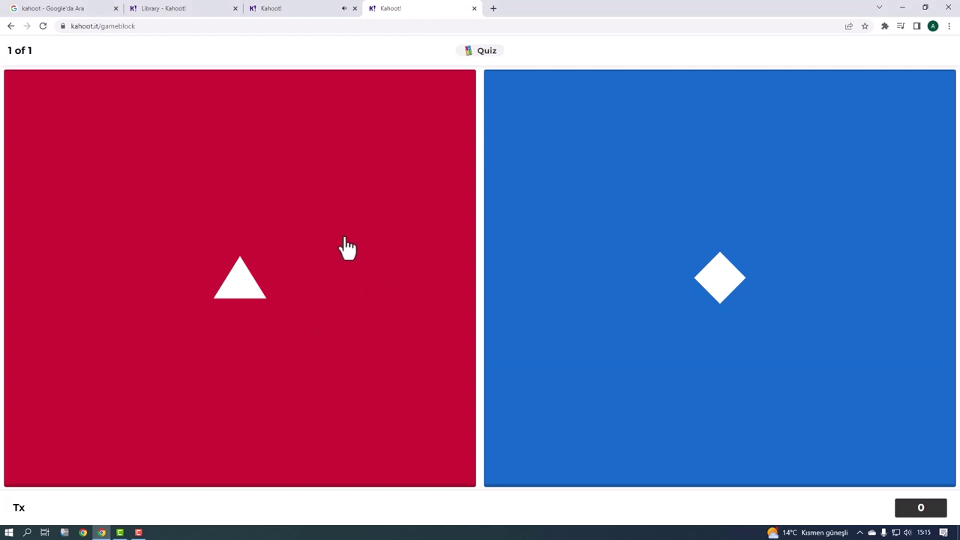
{"action": "left_click", "coordinate": [278, 7]}
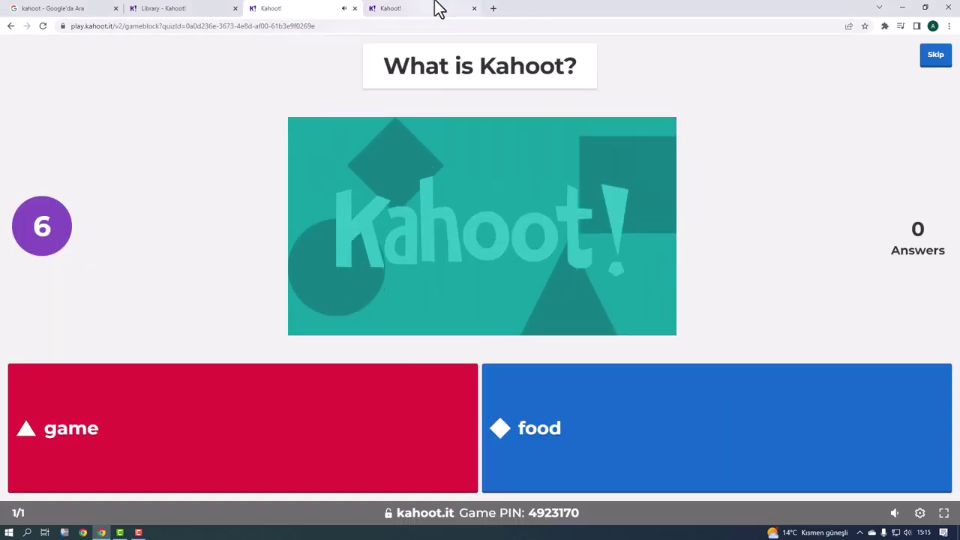
{"action": "left_click", "coordinate": [443, 9]}
{"action": "left_click", "coordinate": [205, 303]}
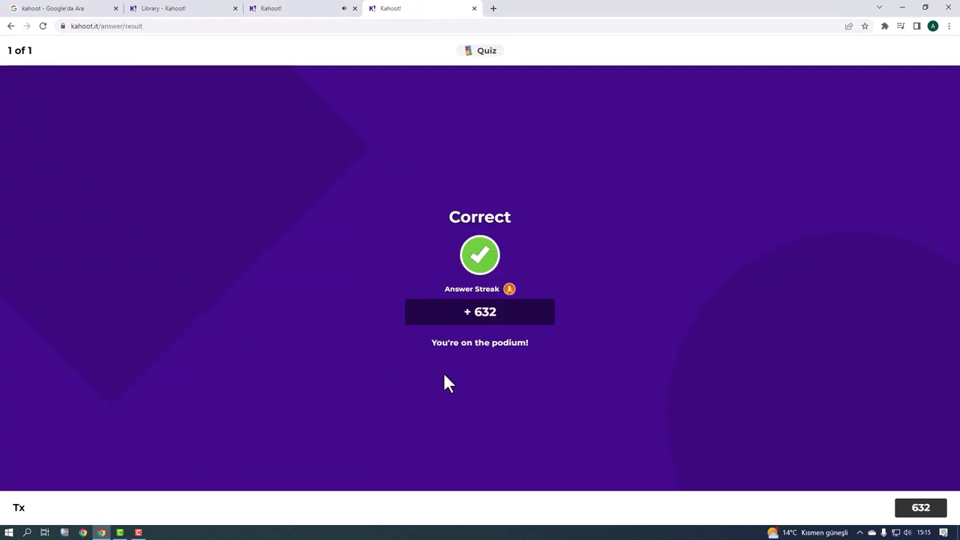
Step: Advance the host screen from the question results to the podium and check the player's ranking
{"action": "left_click", "coordinate": [336, 8]}
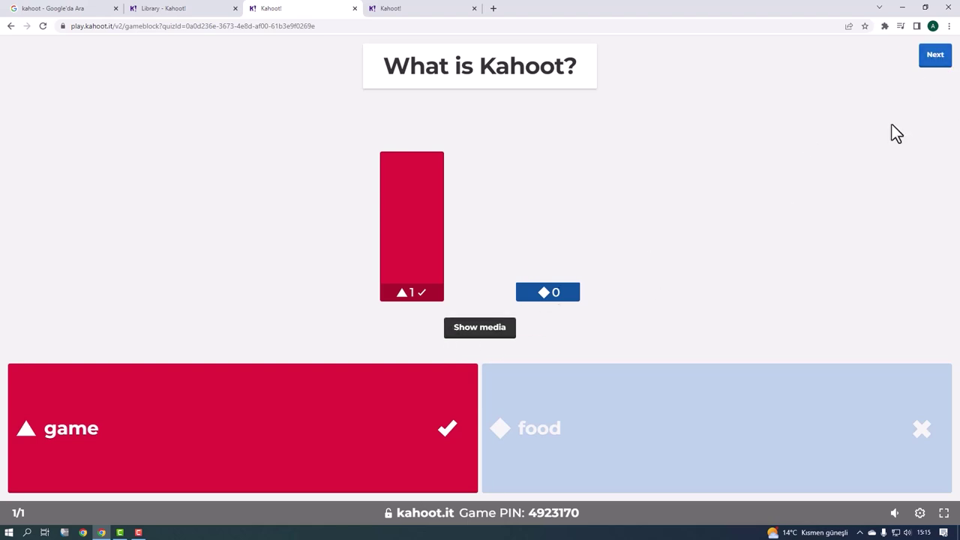
{"action": "left_click", "coordinate": [936, 60]}
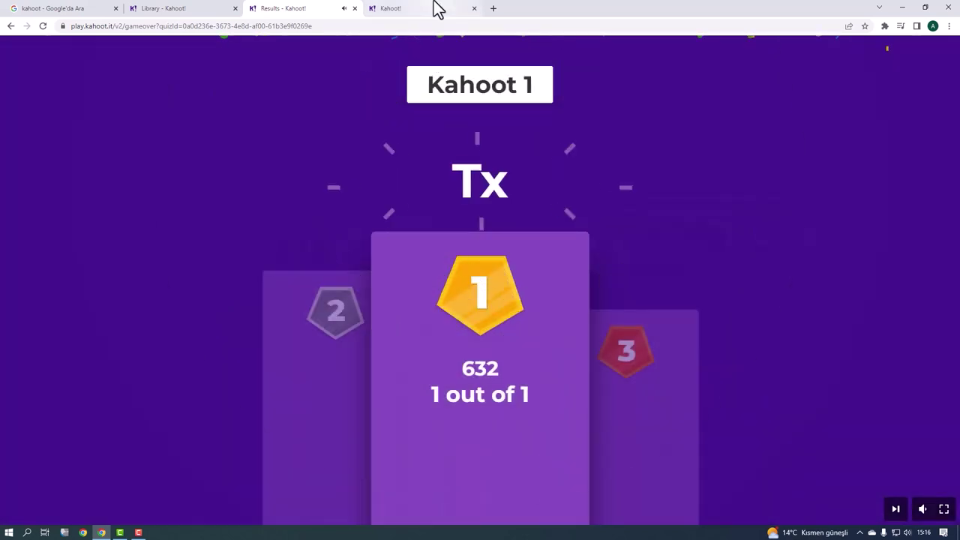
{"action": "left_click", "coordinate": [433, 9]}
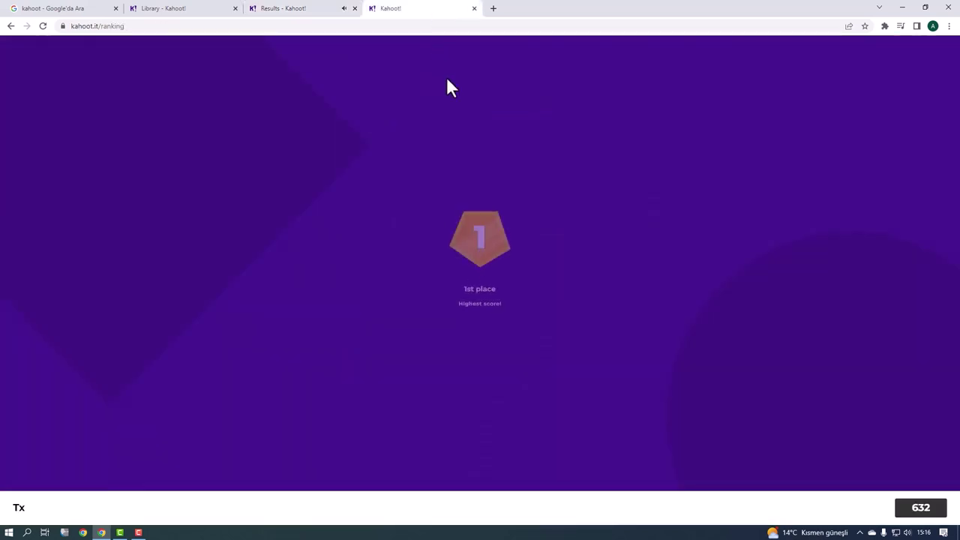
{"action": "left_click", "coordinate": [280, 9]}
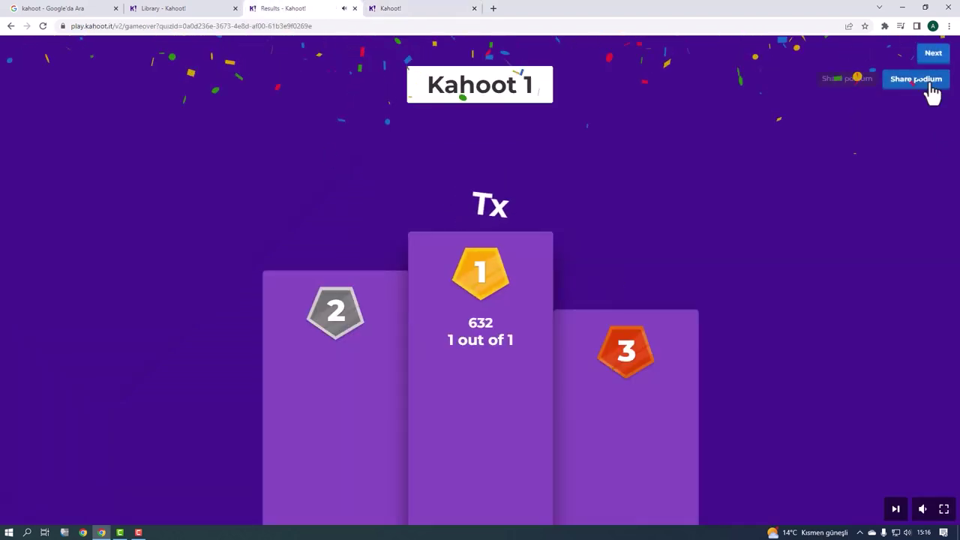
Step: Continue from the podium to the game summary and request feedback from the players
{"action": "left_click", "coordinate": [933, 54]}
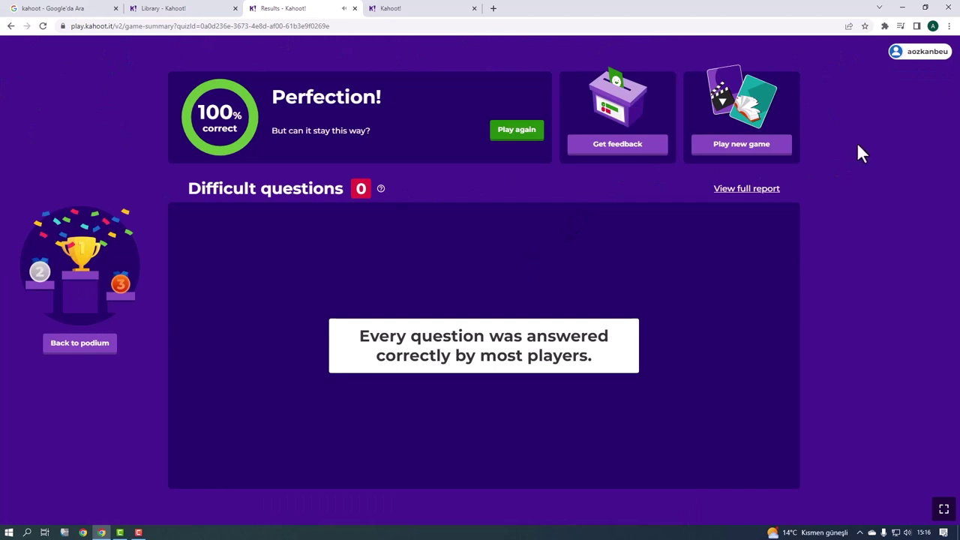
{"action": "left_click", "coordinate": [620, 148]}
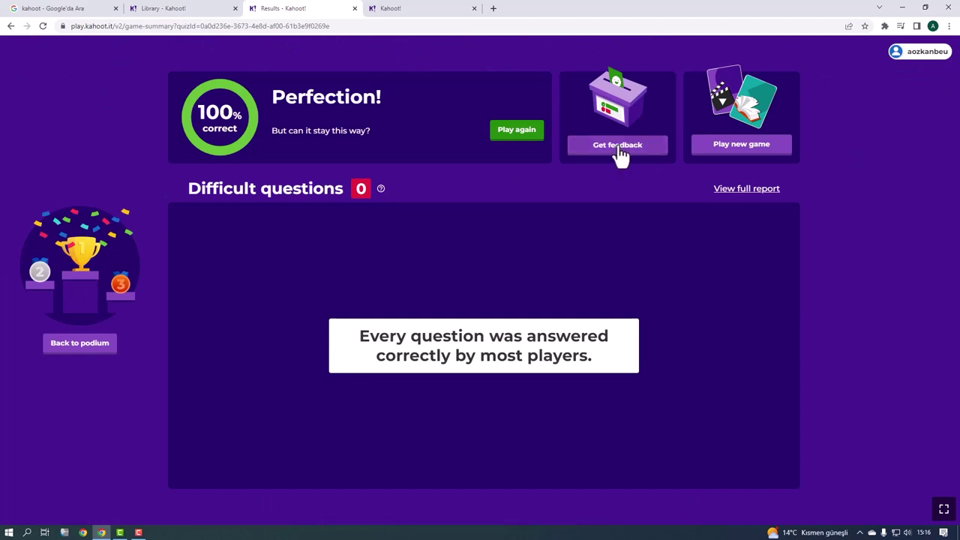
{"action": "left_click", "coordinate": [620, 148]}
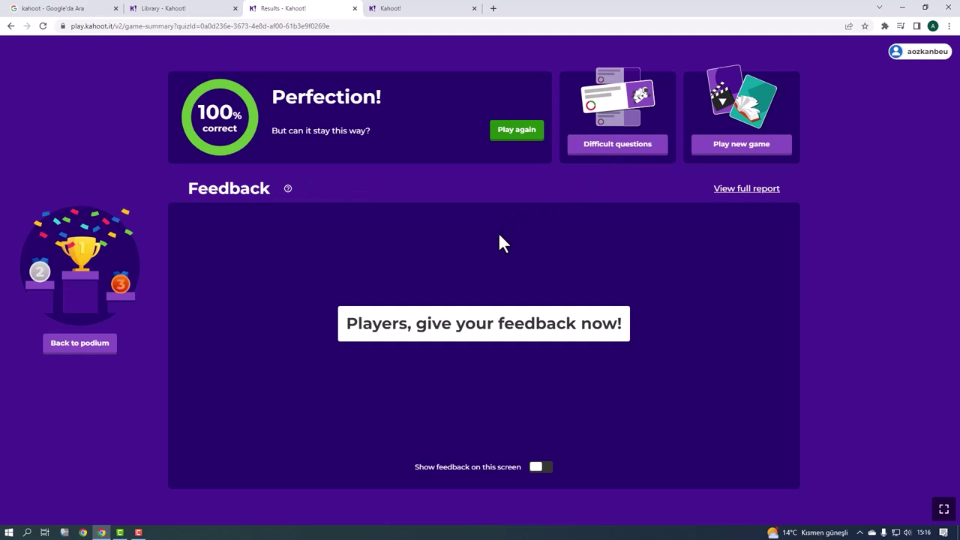